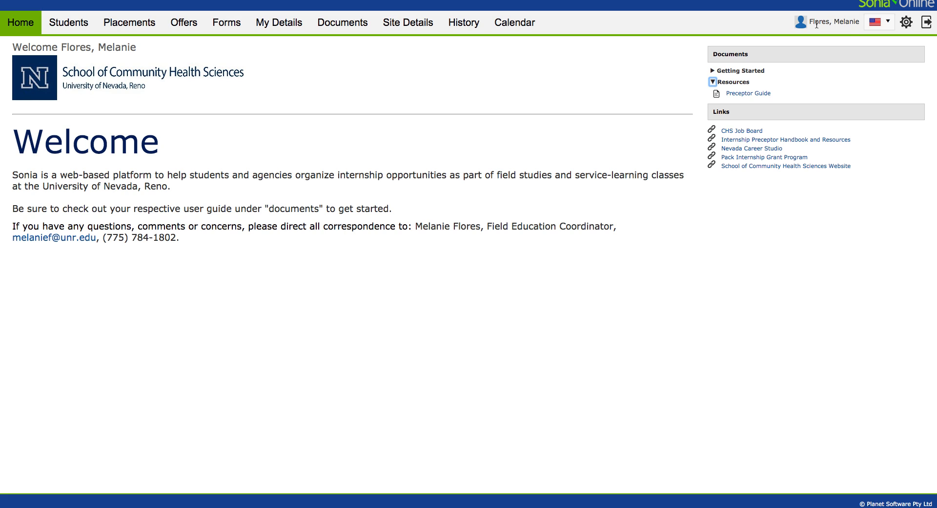
- Review the display language choices and account settings, and open the account's own contact details
{"action": "left_click", "coordinate": [888, 25]}
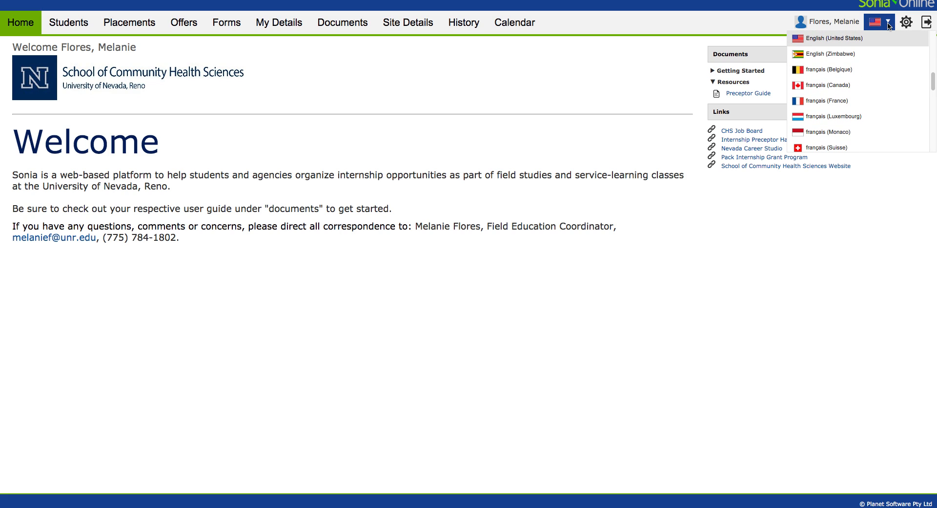
{"action": "left_click", "coordinate": [889, 25]}
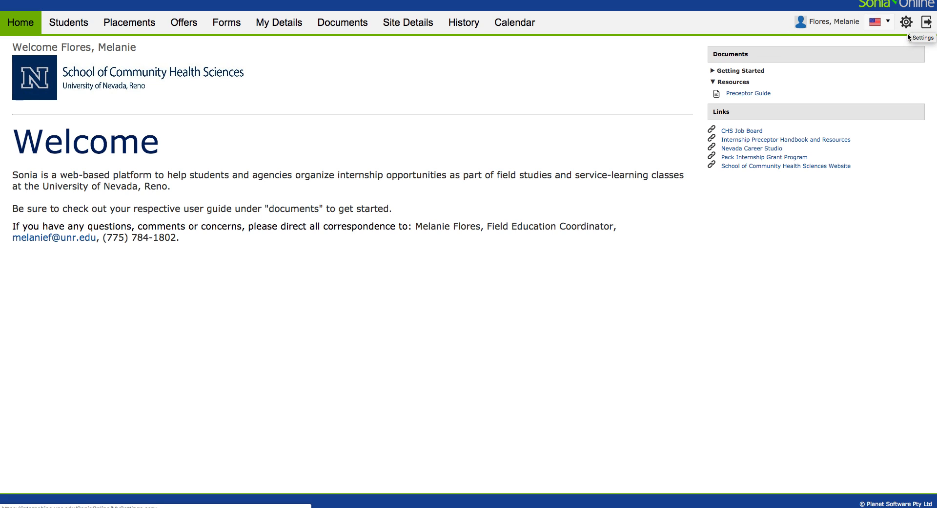
{"action": "left_click", "coordinate": [906, 23]}
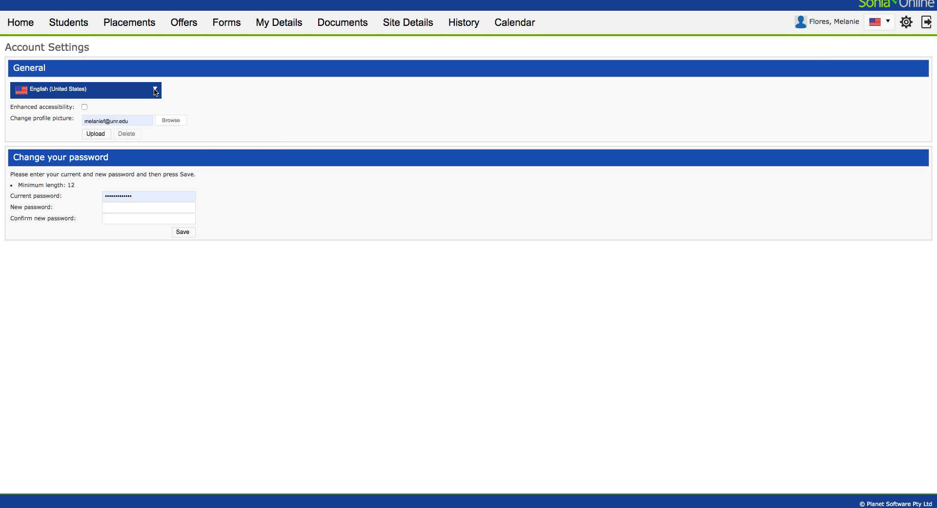
{"action": "left_click", "coordinate": [151, 91]}
{"action": "left_click", "coordinate": [189, 90]}
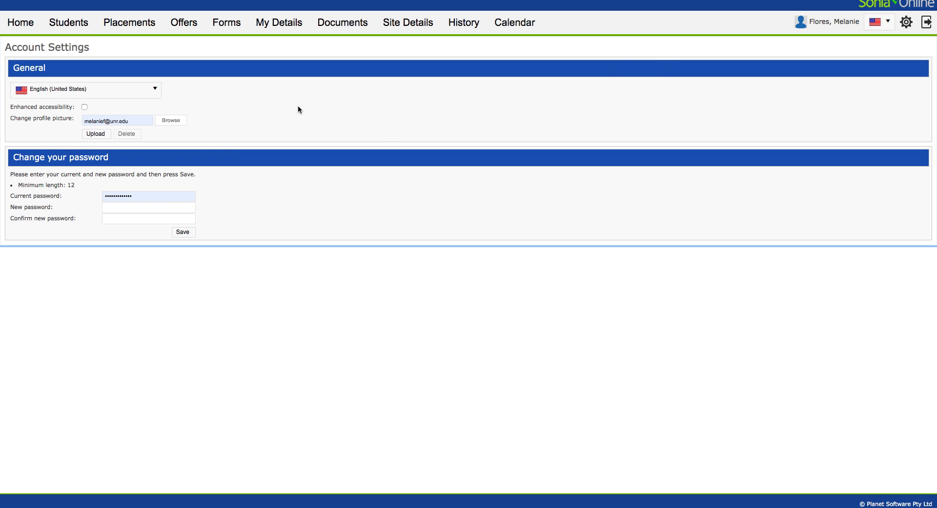
{"action": "left_click", "coordinate": [272, 23]}
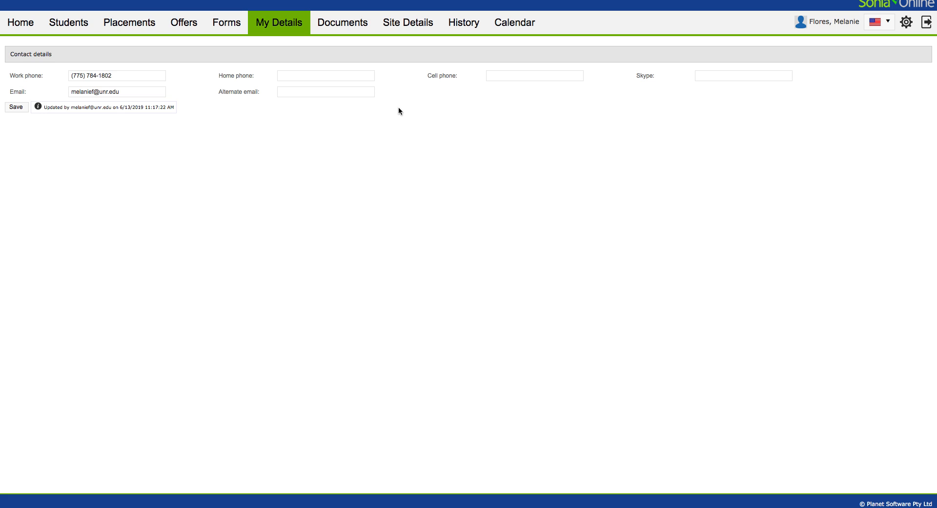
- View the site's introduction text and the blank editor for a new introduction record, and discard the record
{"action": "left_click", "coordinate": [413, 23]}
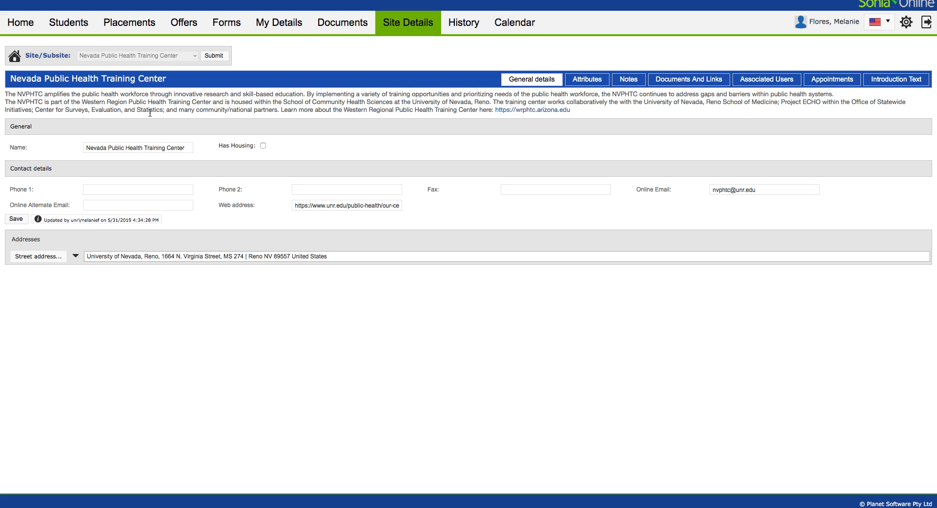
{"action": "left_click", "coordinate": [909, 85]}
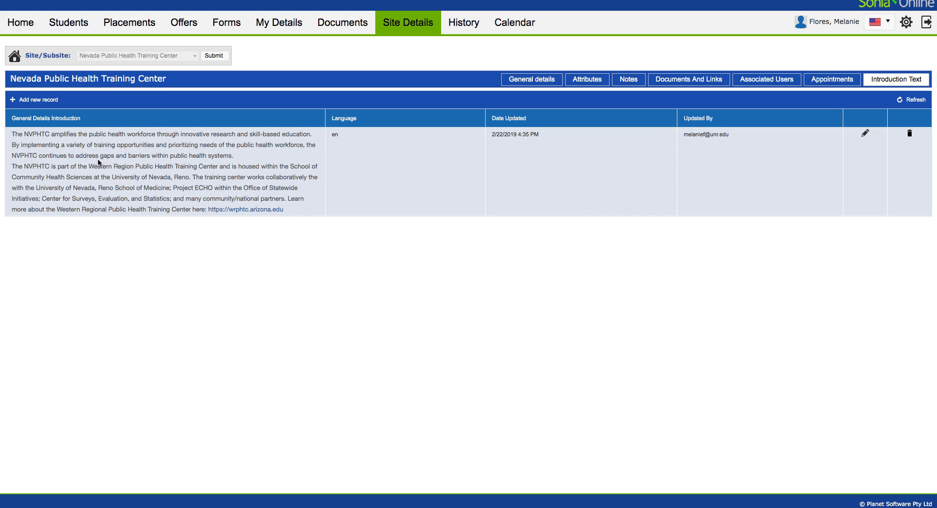
{"action": "left_click", "coordinate": [47, 103]}
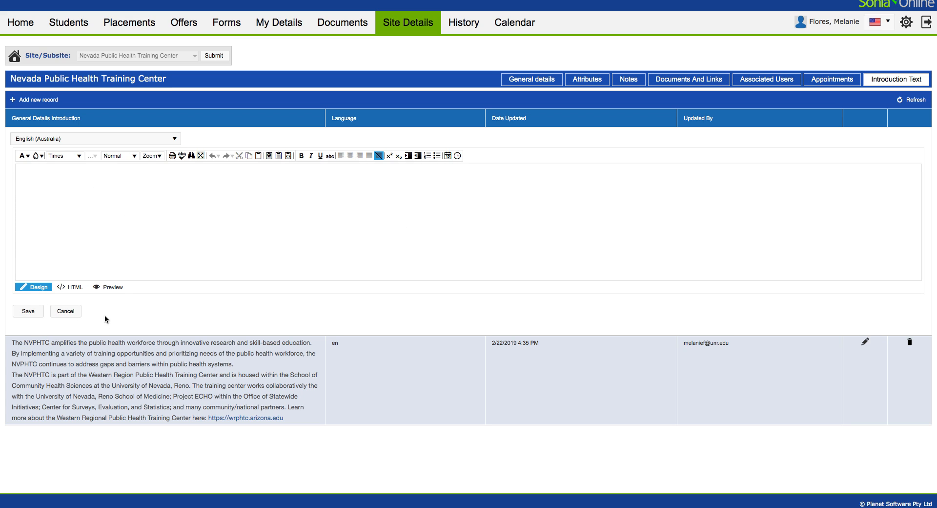
{"action": "left_click", "coordinate": [71, 313]}
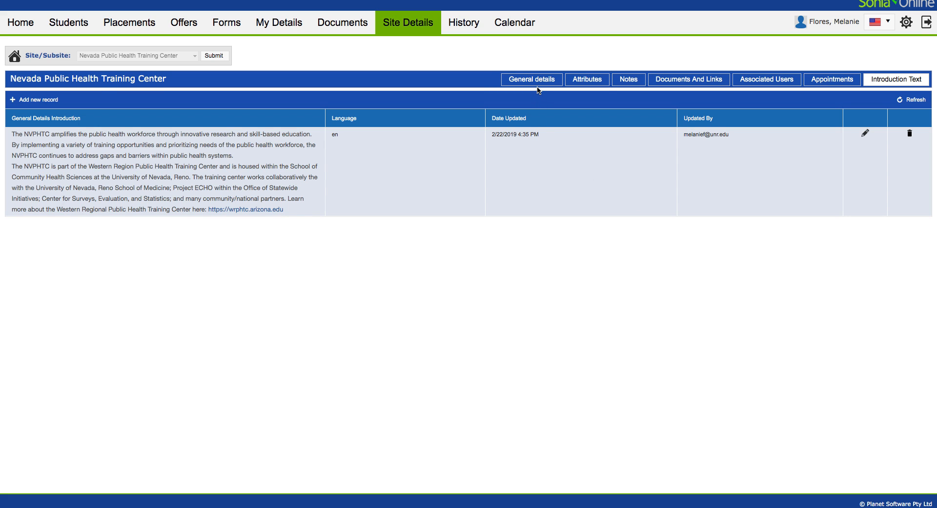
- Review the site's general details, including its name and web address fields
{"action": "left_click", "coordinate": [524, 81]}
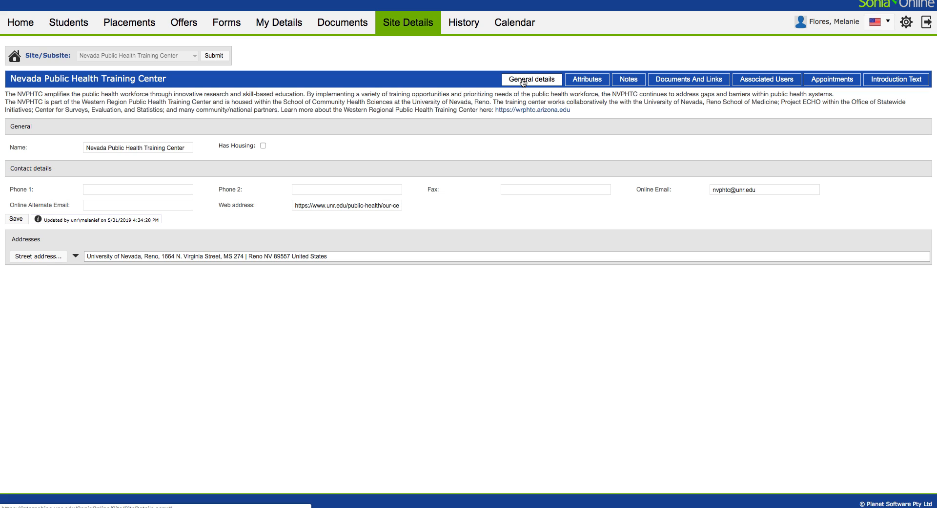
{"action": "left_click", "coordinate": [93, 149]}
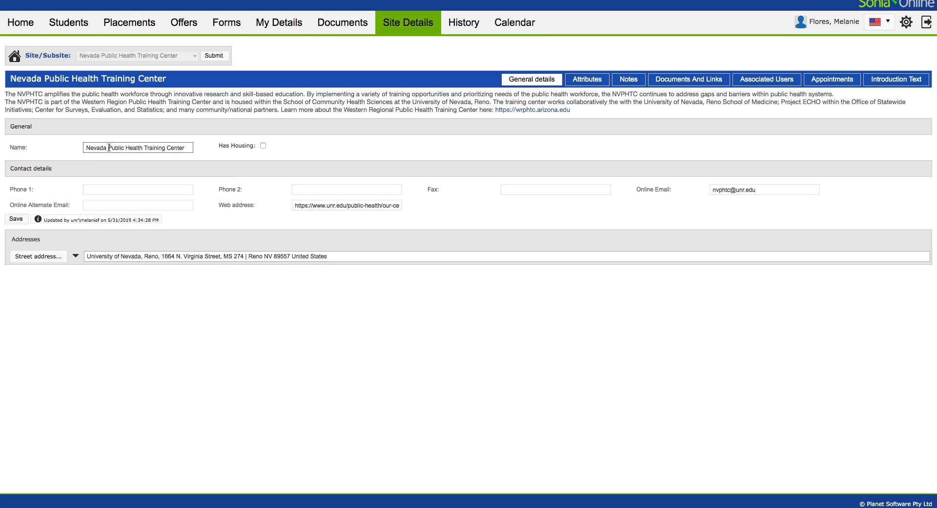
{"action": "left_click_drag", "start_coordinate": [108, 147], "coordinate": [78, 152]}
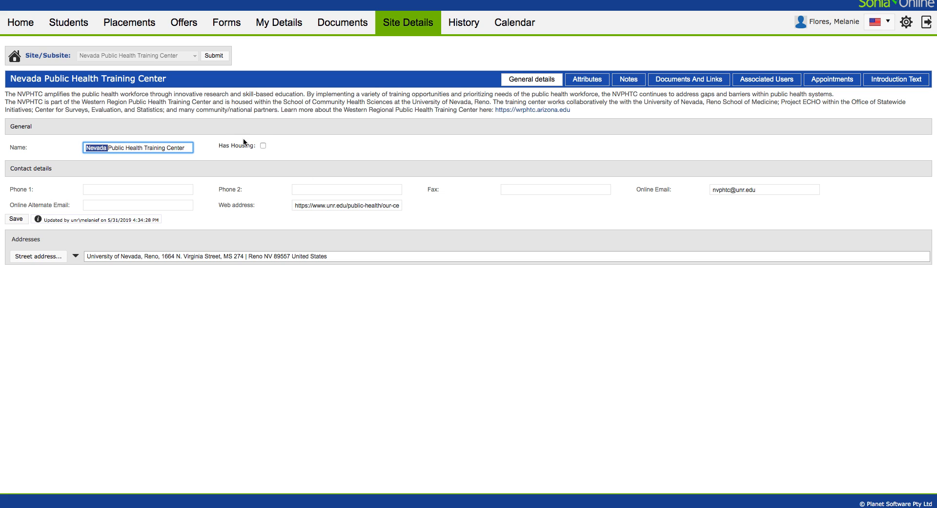
{"action": "left_click", "coordinate": [248, 202]}
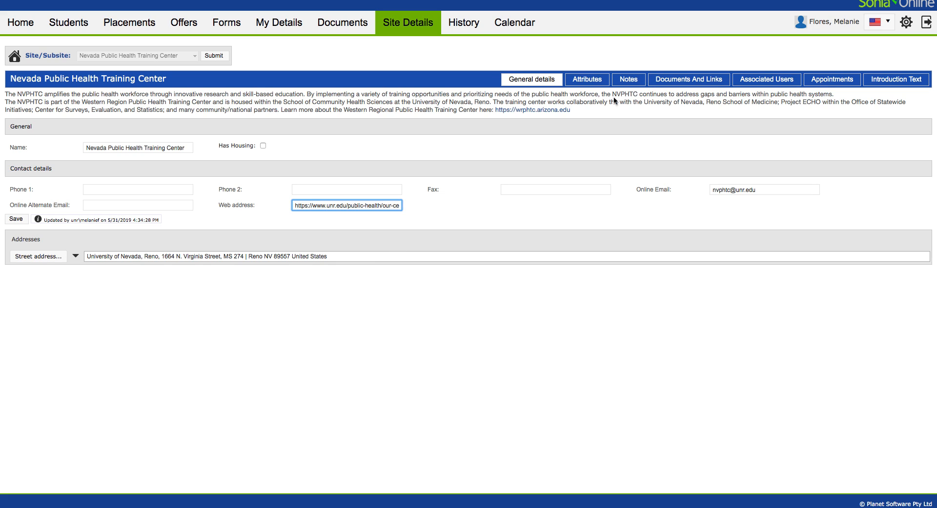
- Add Undergraduate as an area in the site's attributes
{"action": "left_click", "coordinate": [590, 81]}
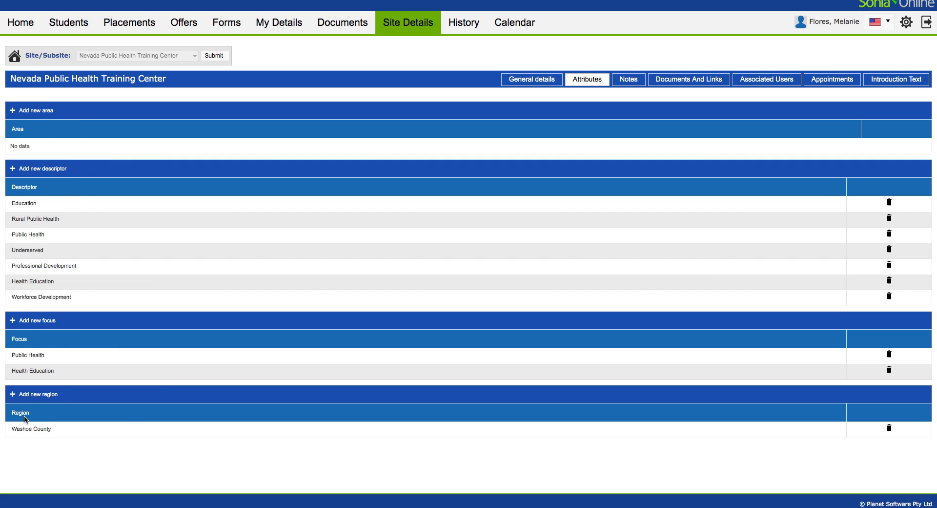
{"action": "left_click", "coordinate": [34, 114]}
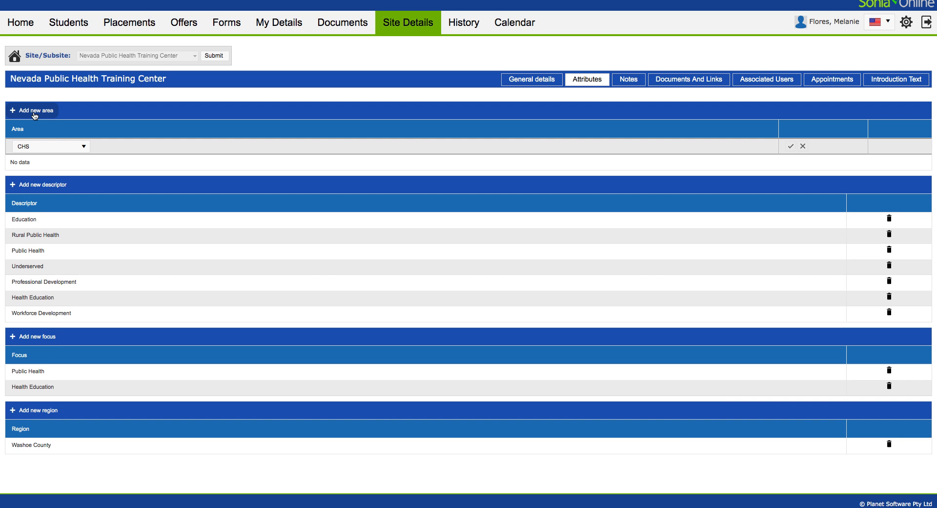
{"action": "left_click", "coordinate": [83, 147]}
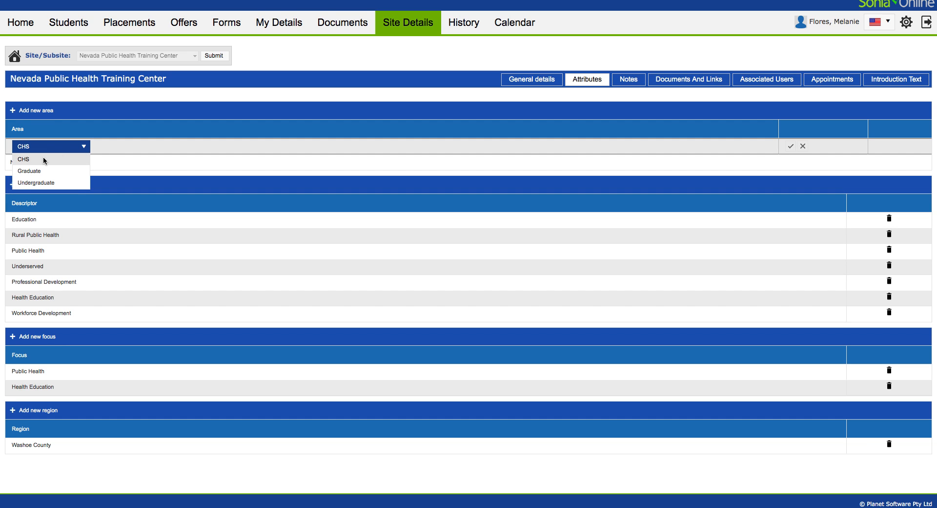
{"action": "left_click", "coordinate": [66, 183]}
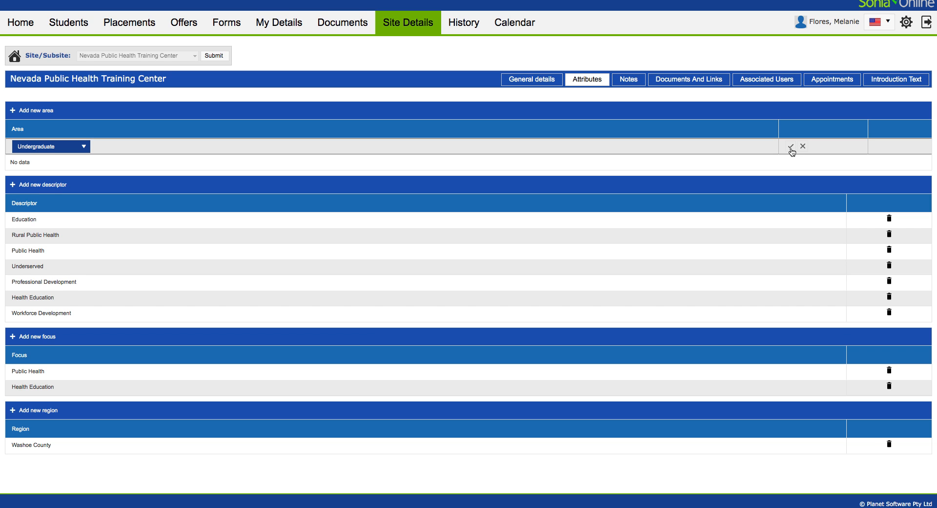
{"action": "left_click", "coordinate": [791, 147]}
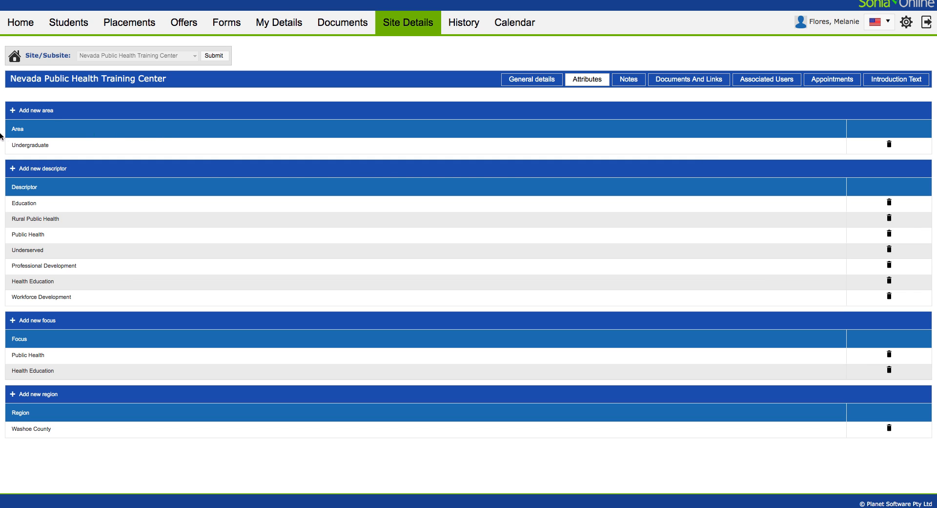
- Add CHS and Graduate to the site's areas as well
{"action": "left_click", "coordinate": [45, 114]}
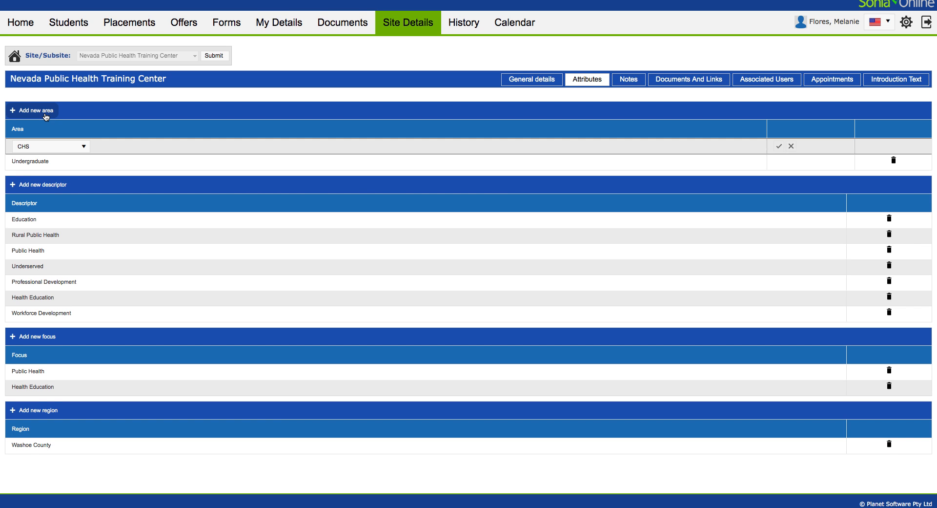
{"action": "left_click", "coordinate": [57, 146]}
{"action": "left_click", "coordinate": [58, 158]}
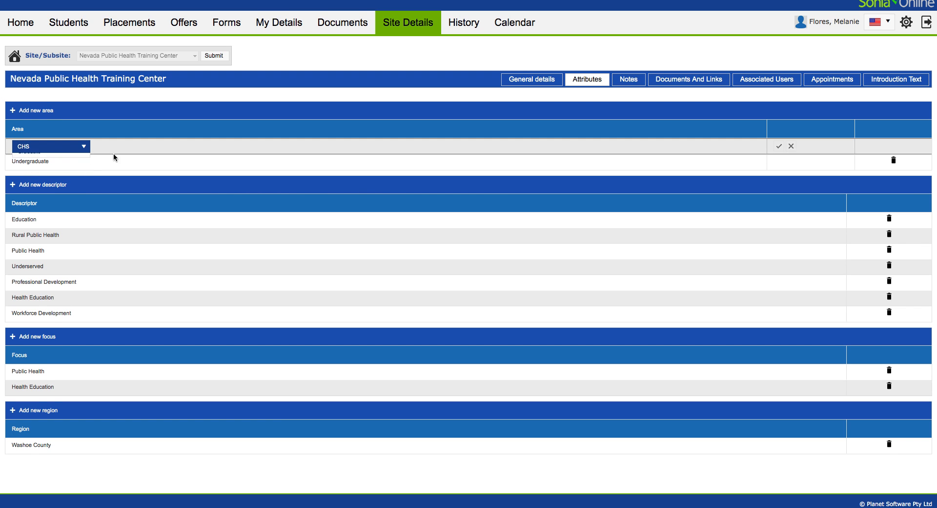
{"action": "left_click", "coordinate": [779, 146]}
{"action": "left_click", "coordinate": [36, 112]}
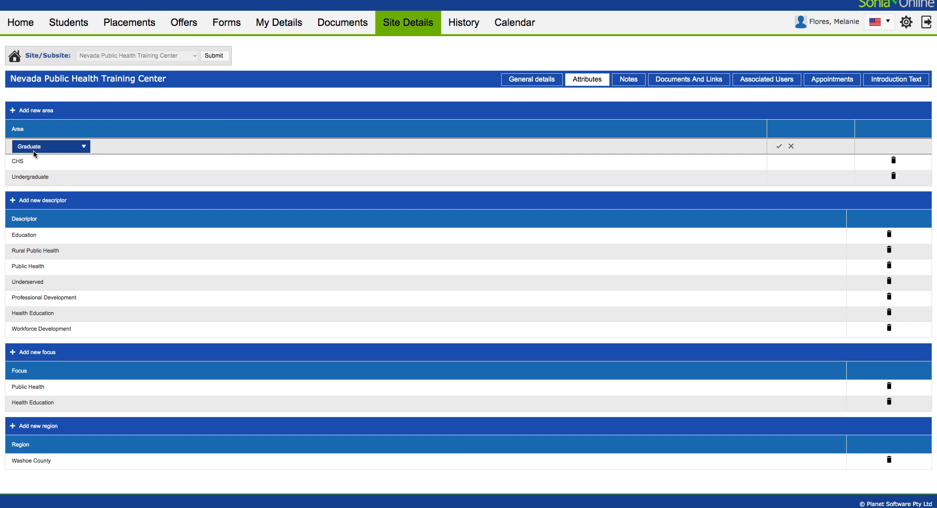
{"action": "left_click", "coordinate": [779, 146]}
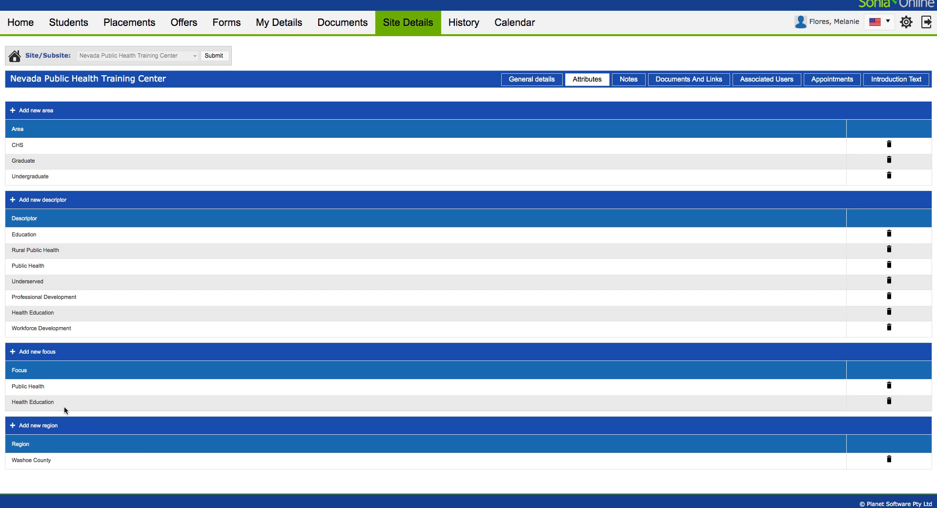
- Examine the region choices offered for a new region entry in the site's attributes
{"action": "left_click", "coordinate": [34, 428]}
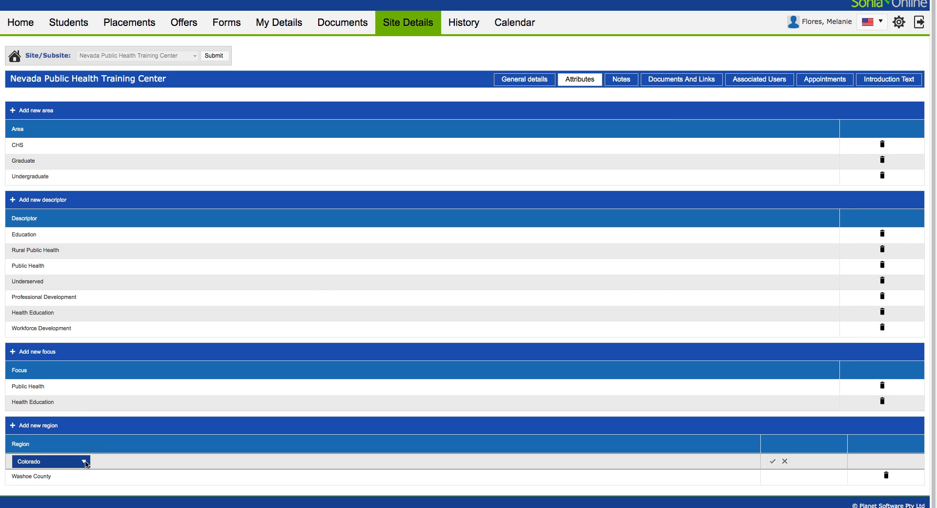
{"action": "left_click", "coordinate": [84, 461]}
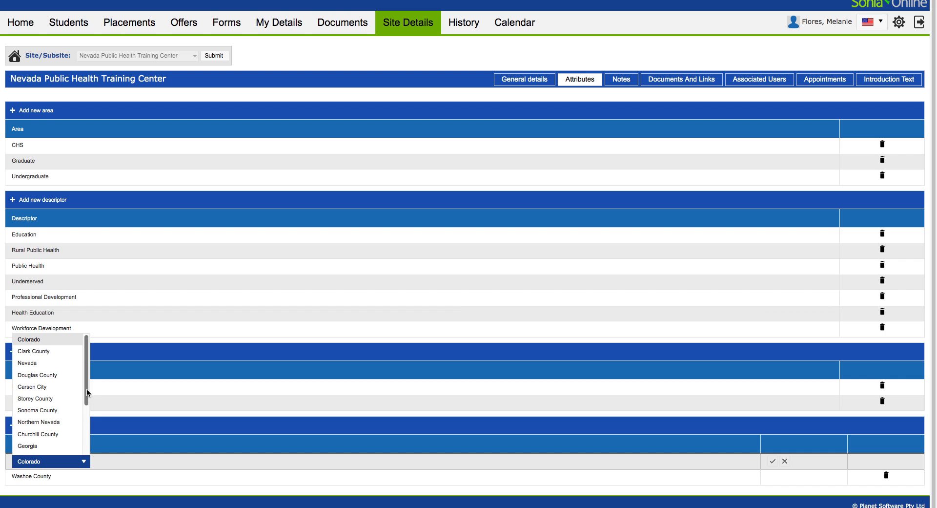
{"action": "mouse_move", "coordinate": [86, 394]}
{"action": "left_mouse_down"}
{"action": "mouse_move", "coordinate": [86, 448]}
{"action": "mouse_move", "coordinate": [88, 383]}
{"action": "left_mouse_up"}
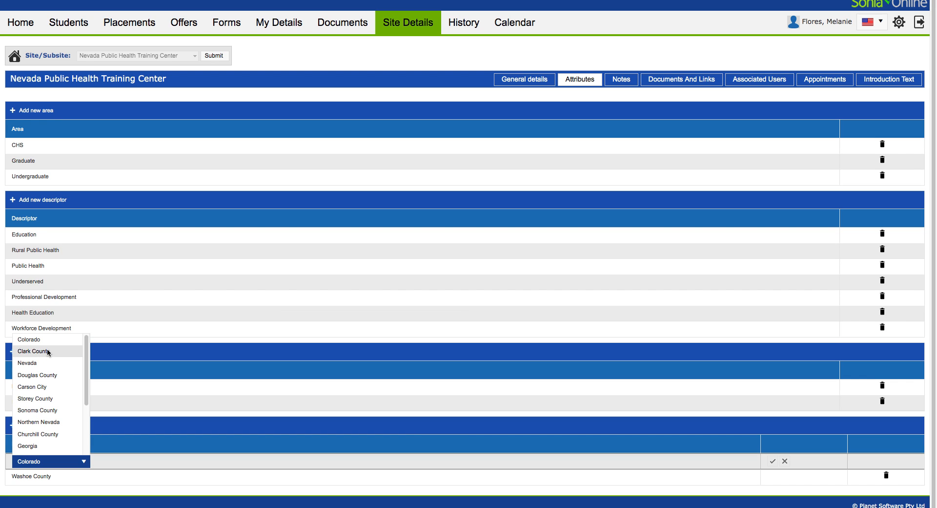
{"action": "left_click", "coordinate": [273, 480]}
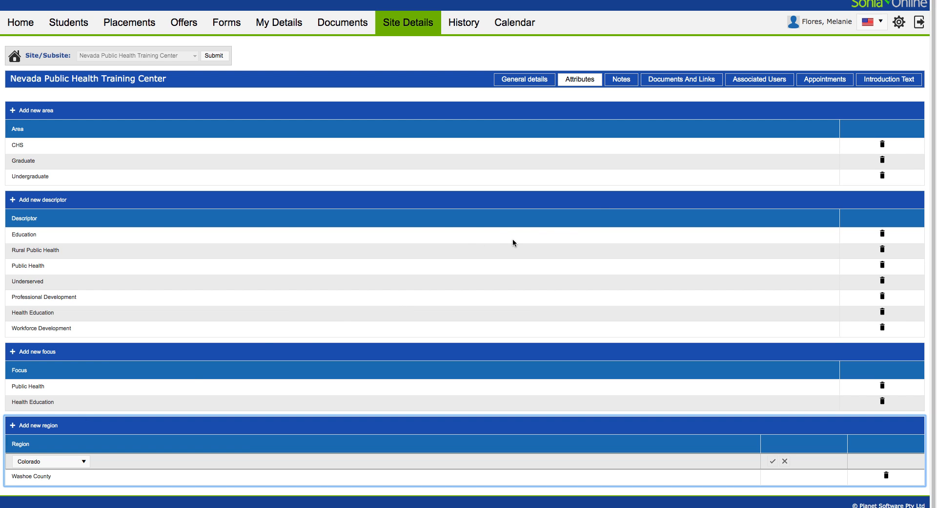
- View the site's notes and the blank new-note editor, discard the note, and open the site's documents and links
{"action": "left_click", "coordinate": [629, 84]}
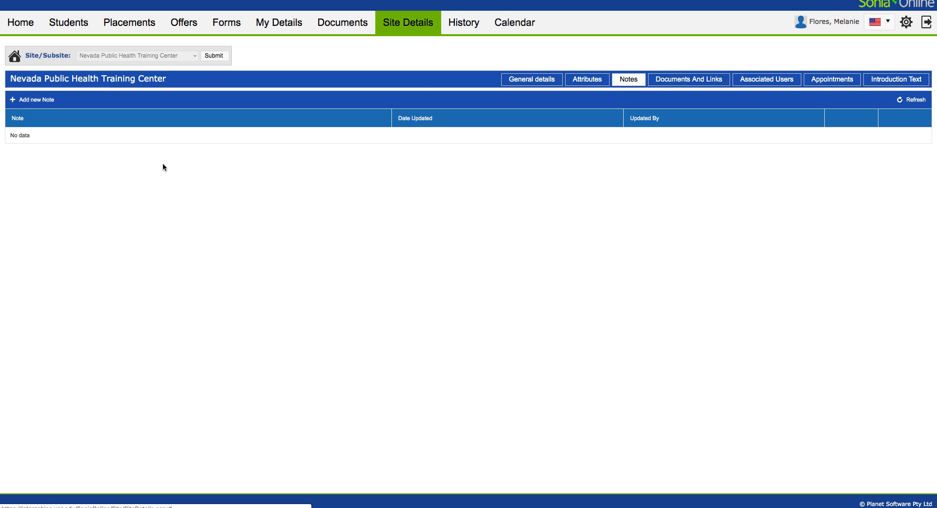
{"action": "left_click", "coordinate": [34, 99]}
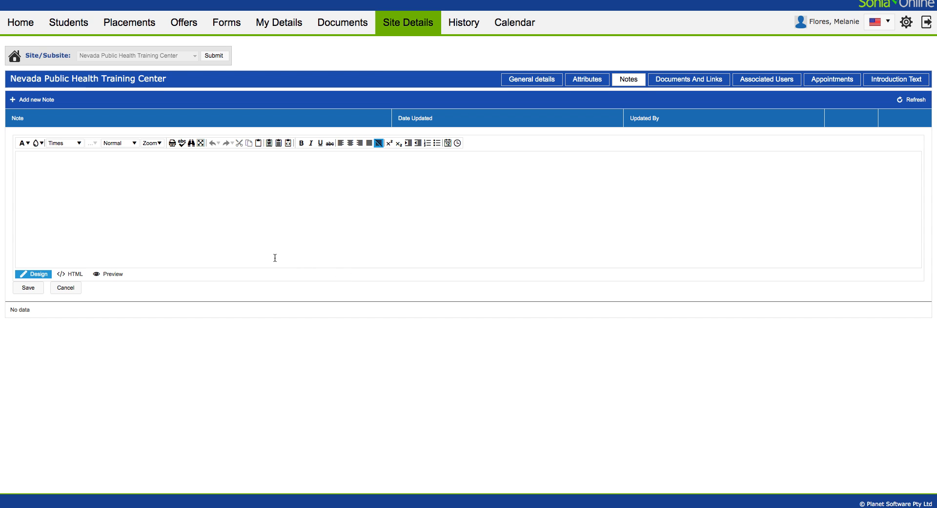
{"action": "left_click", "coordinate": [66, 288]}
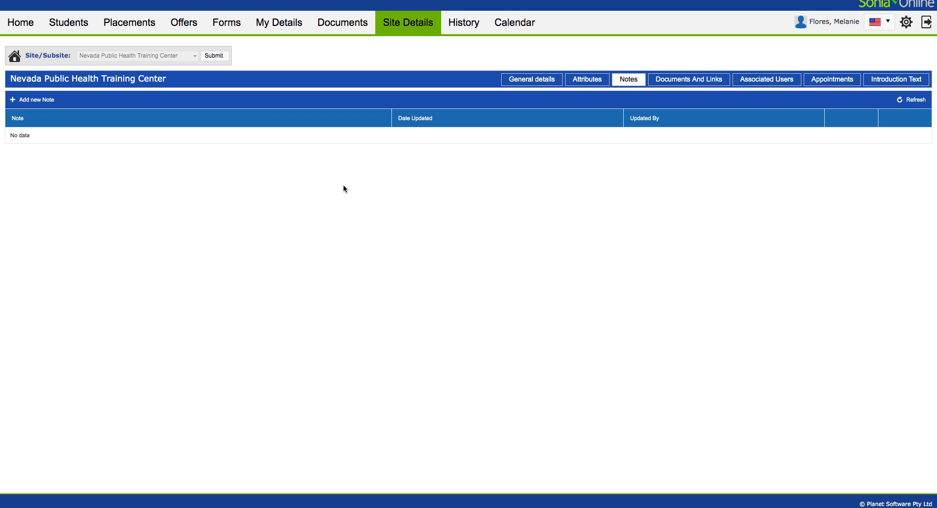
{"action": "left_click", "coordinate": [702, 80]}
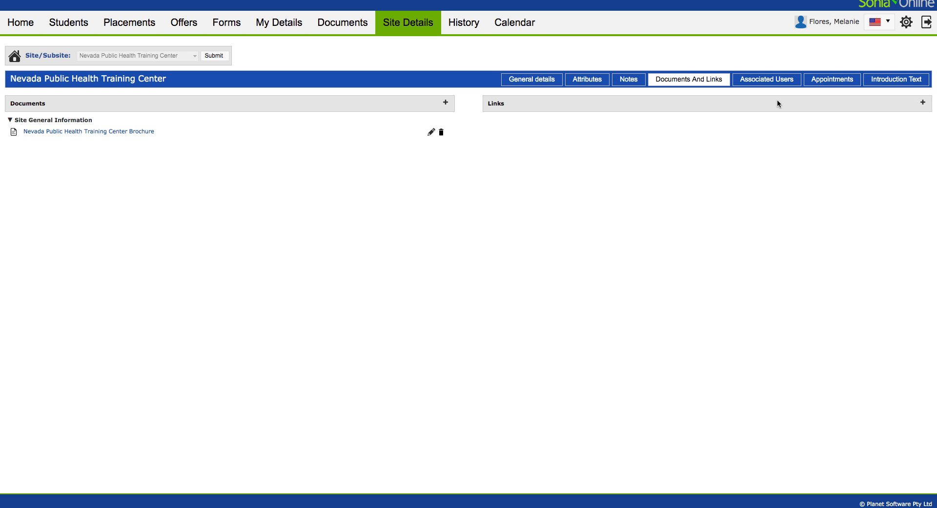
- Review the site's associated users and the blank new-user form, discard the form, and open the site's appointments
{"action": "left_click", "coordinate": [777, 79]}
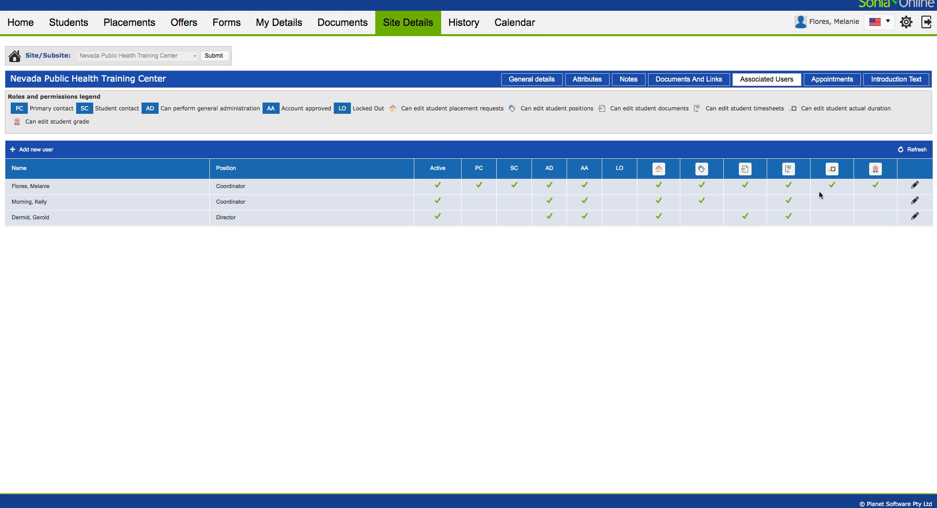
{"action": "left_click", "coordinate": [34, 149]}
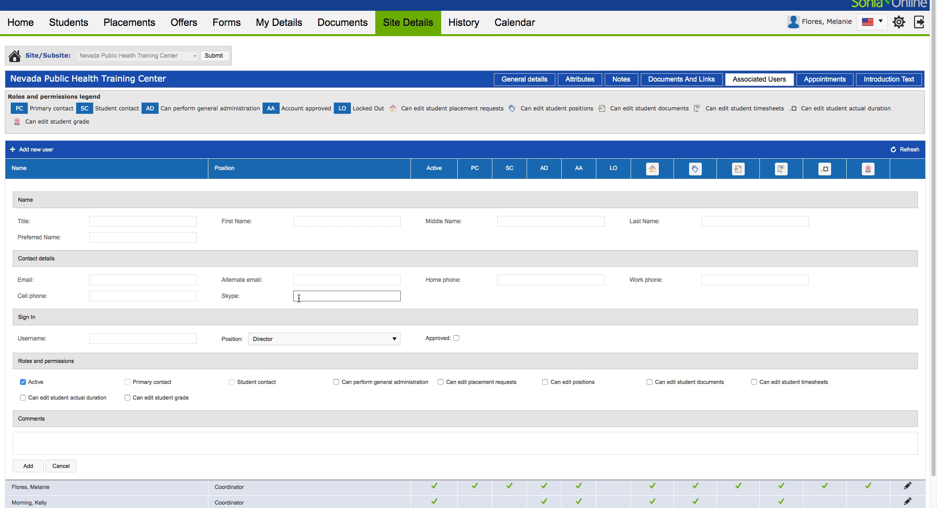
{"action": "scroll", "coordinate": [299, 293], "scroll_direction": "down", "scroll_amount": 1}
{"action": "left_click", "coordinate": [320, 181]}
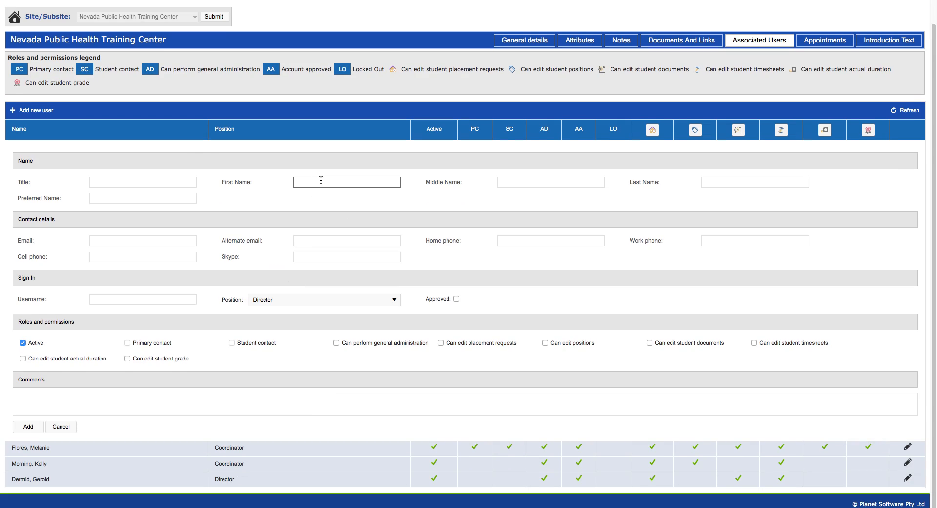
{"action": "left_click", "coordinate": [264, 211]}
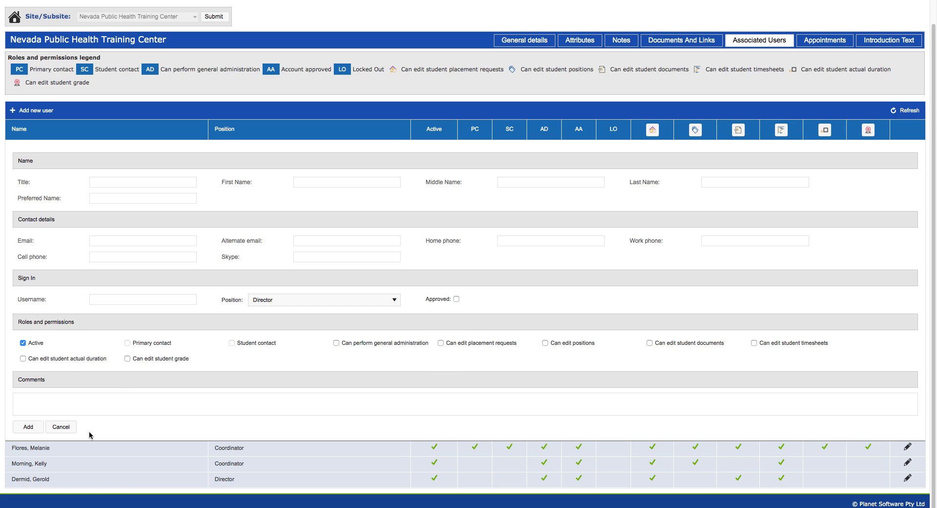
{"action": "left_click", "coordinate": [63, 427]}
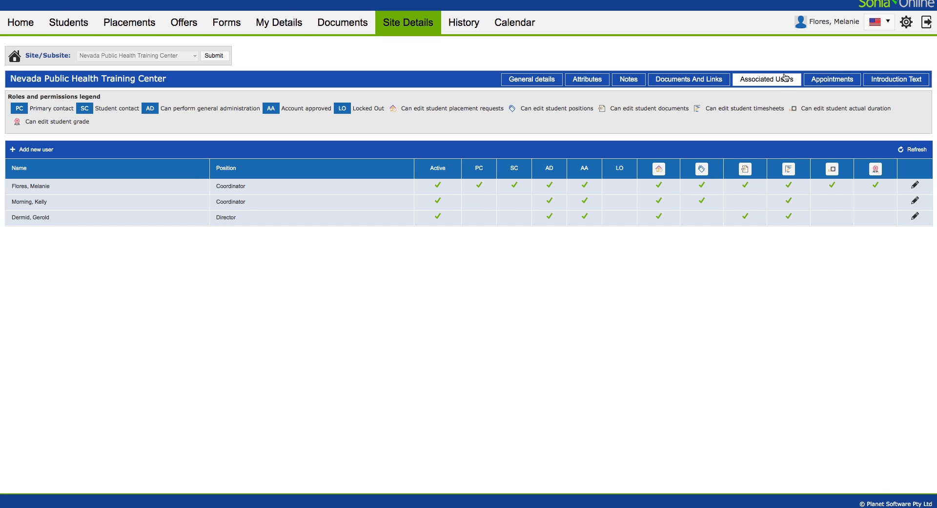
{"action": "left_click", "coordinate": [844, 82]}
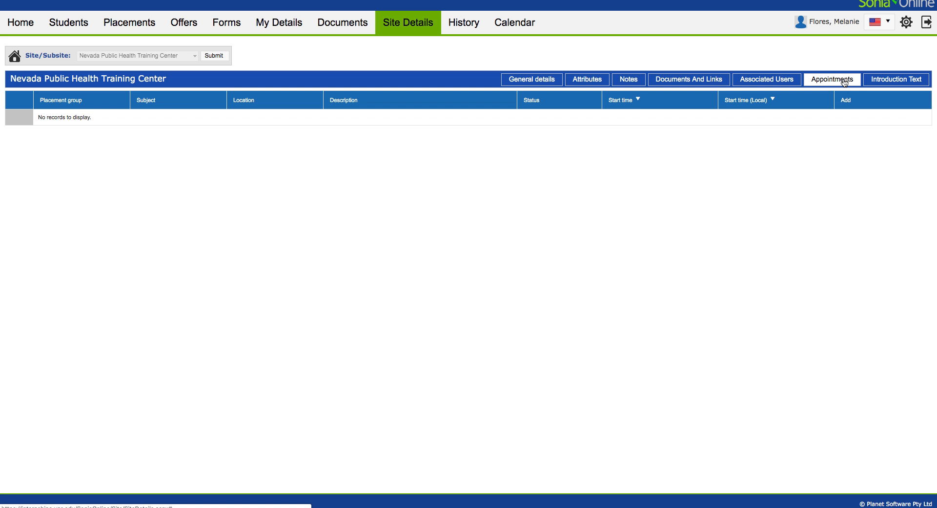